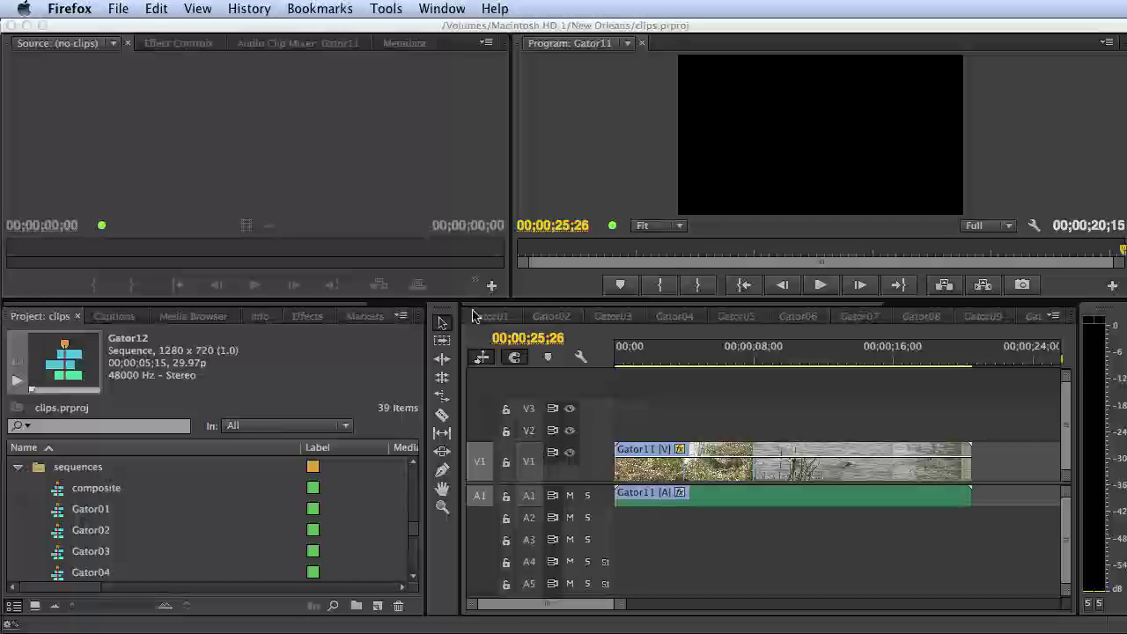
Step: Step through the Gator01–Gator07 sequence tabs, then return to Gator01 with its airboat sign
{"action": "left_click", "coordinate": [483, 316]}
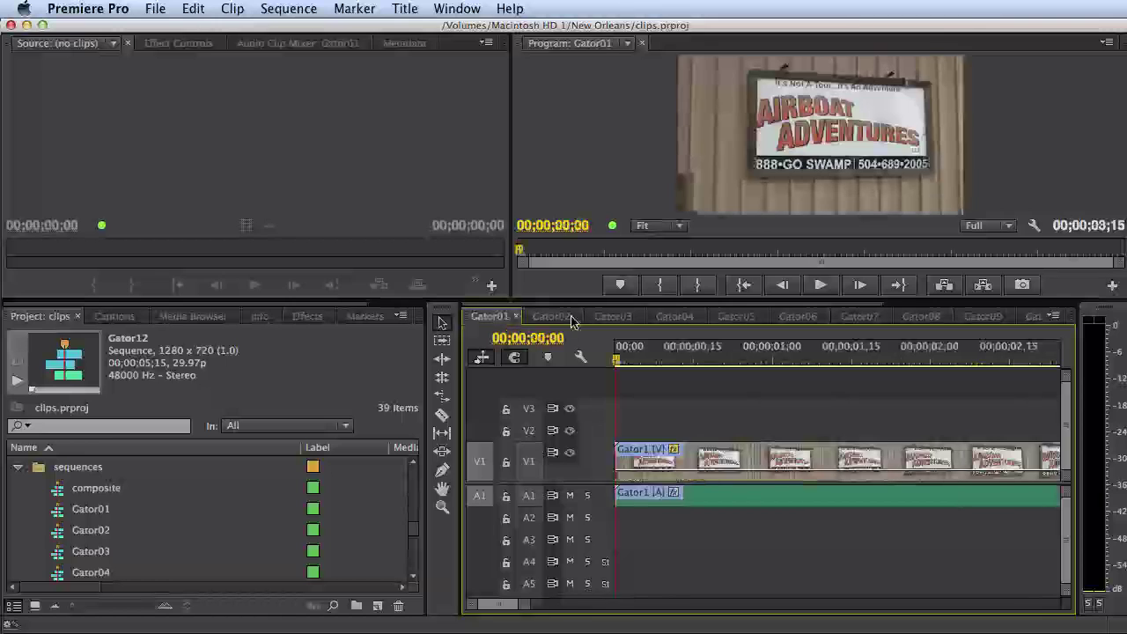
{"action": "left_click", "coordinate": [571, 319]}
{"action": "left_click", "coordinate": [615, 317]}
{"action": "left_click", "coordinate": [667, 318]}
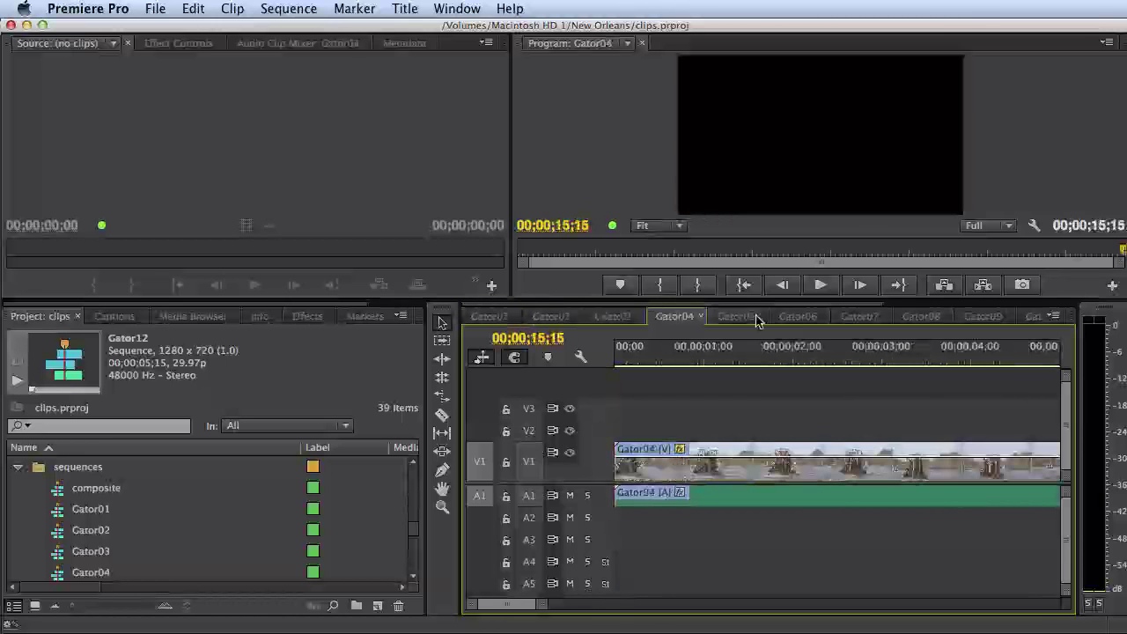
{"action": "left_click", "coordinate": [735, 317]}
{"action": "left_click", "coordinate": [787, 319]}
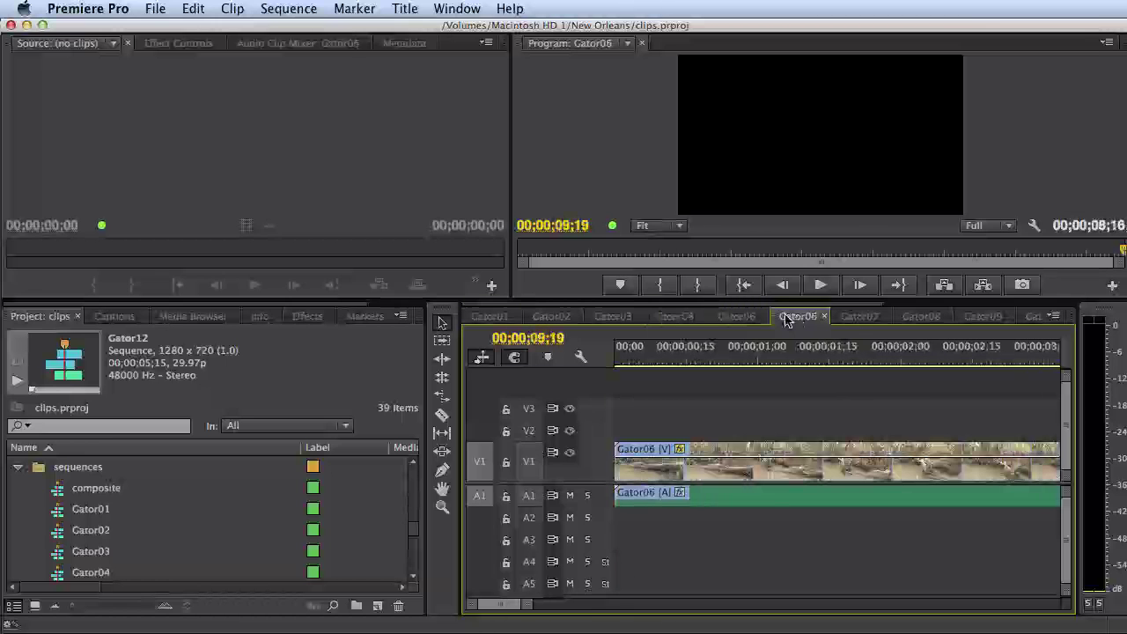
{"action": "left_click", "coordinate": [855, 319]}
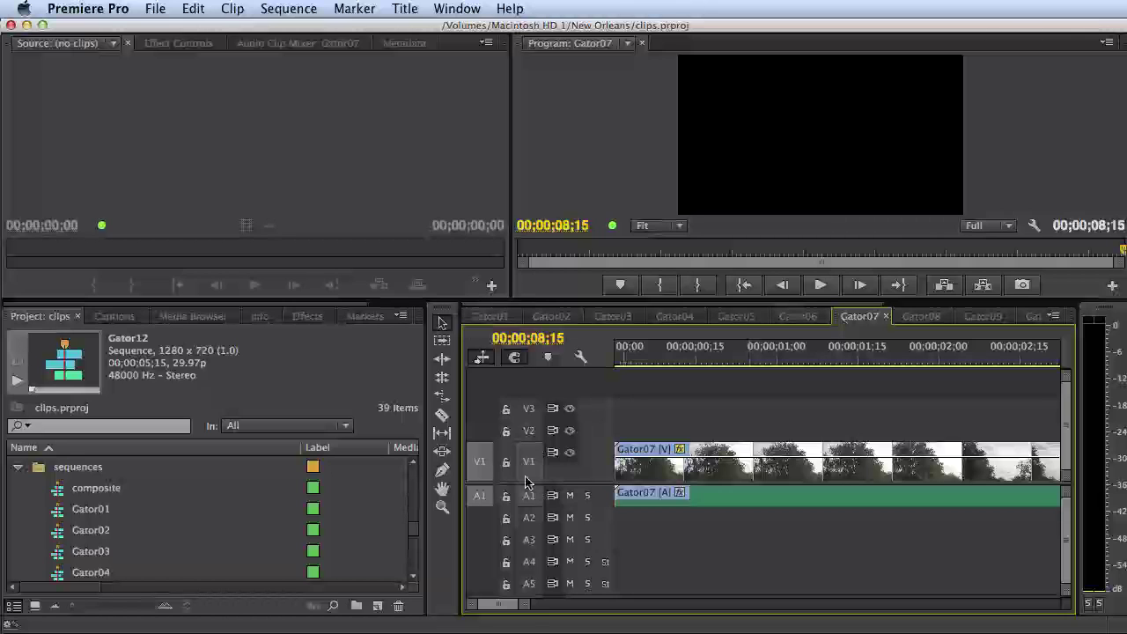
{"action": "left_click", "coordinate": [488, 319]}
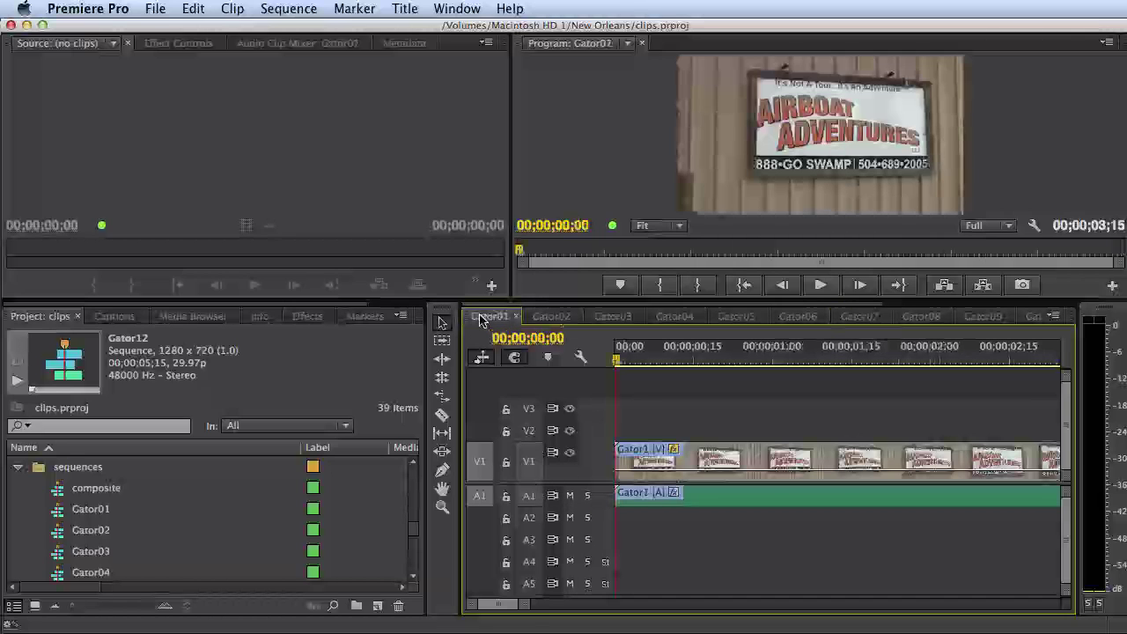
{"action": "left_click", "coordinate": [155, 8]}
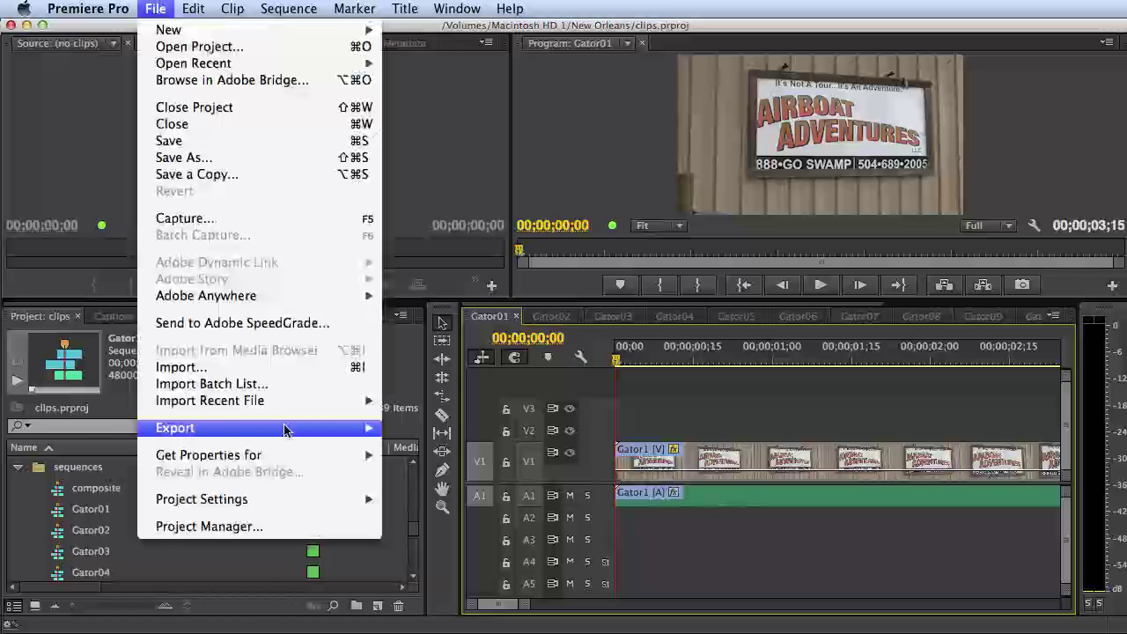
{"action": "mouse_move", "coordinate": [176, 428]}
{"action": "left_click", "coordinate": [422, 427]}
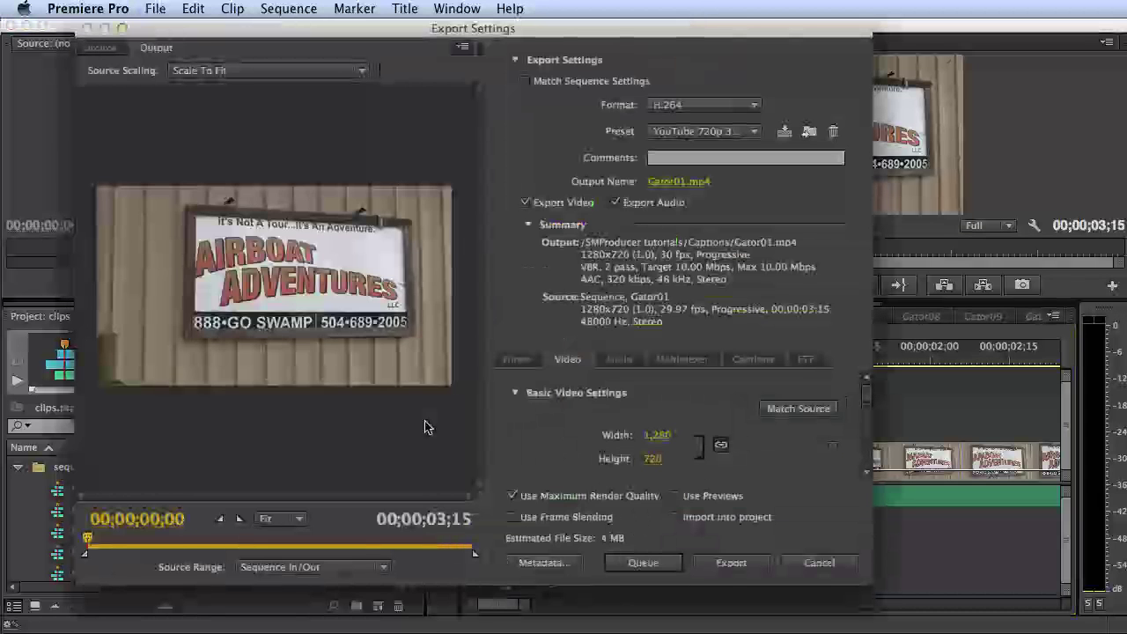
{"action": "left_click", "coordinate": [720, 109]}
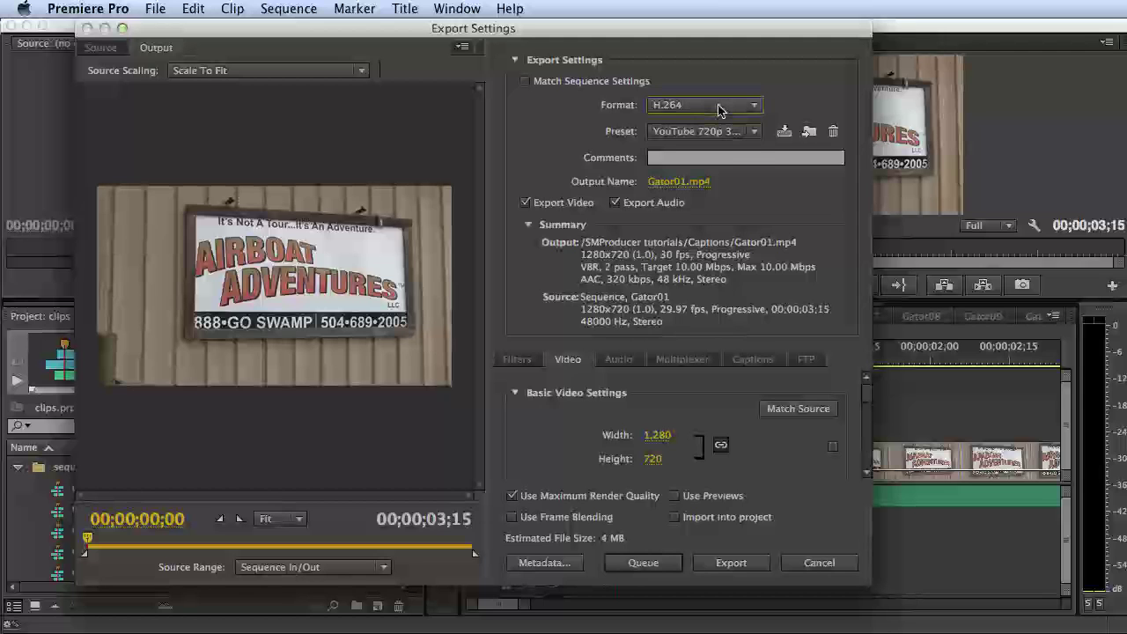
{"action": "left_click", "coordinate": [718, 131]}
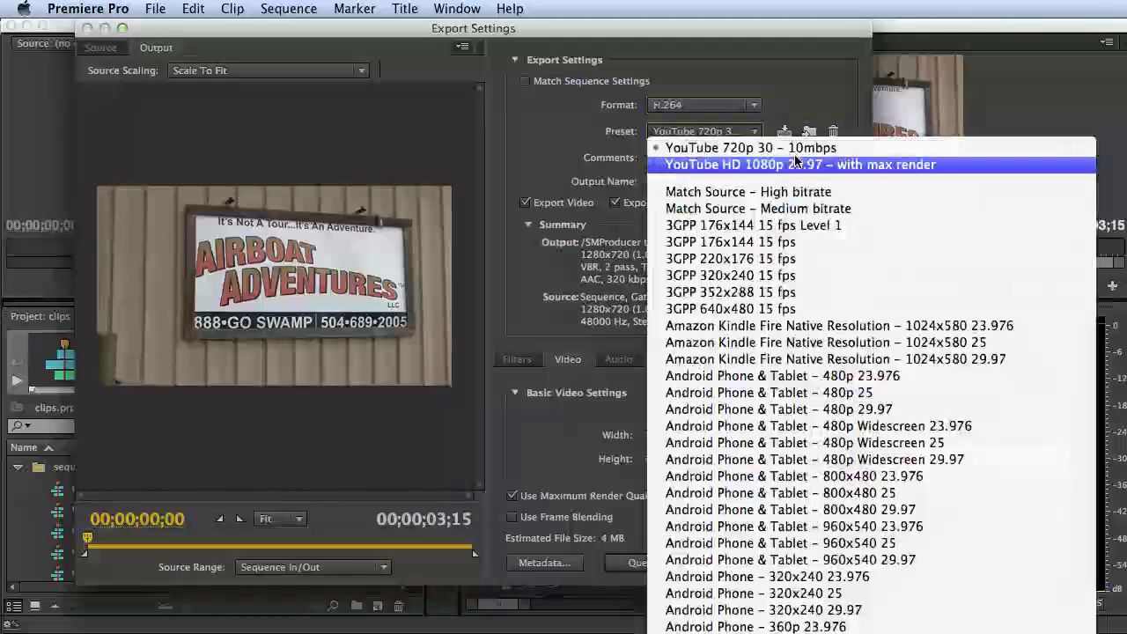
{"action": "left_click", "coordinate": [869, 150]}
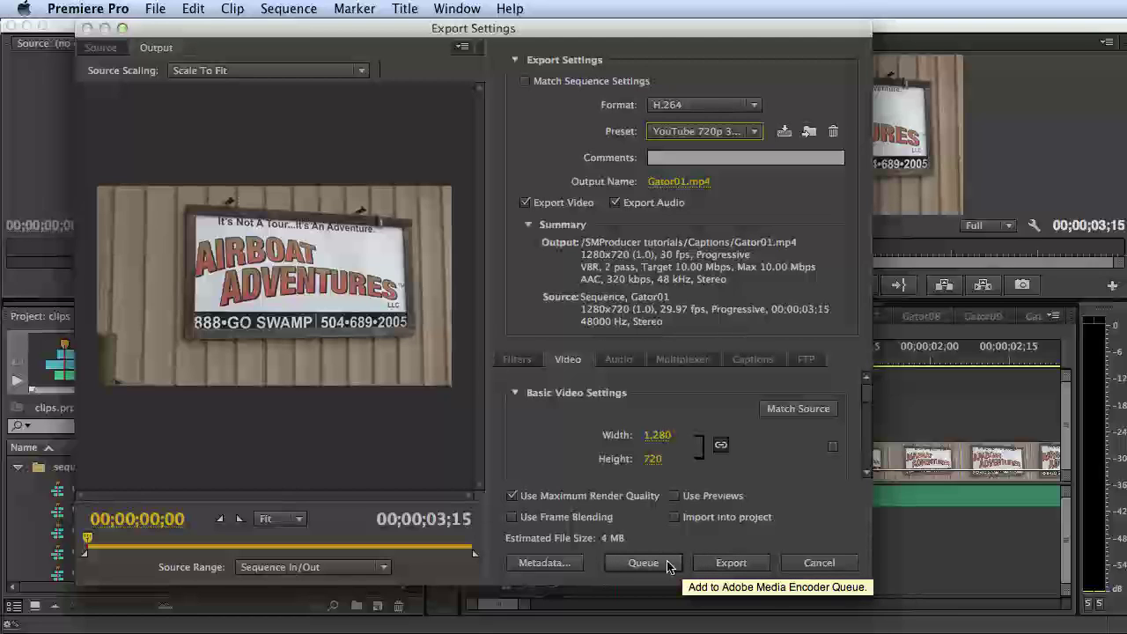
Step: Cancel the export settings without exporting and show the Gator02 sequence
{"action": "left_click", "coordinate": [819, 564]}
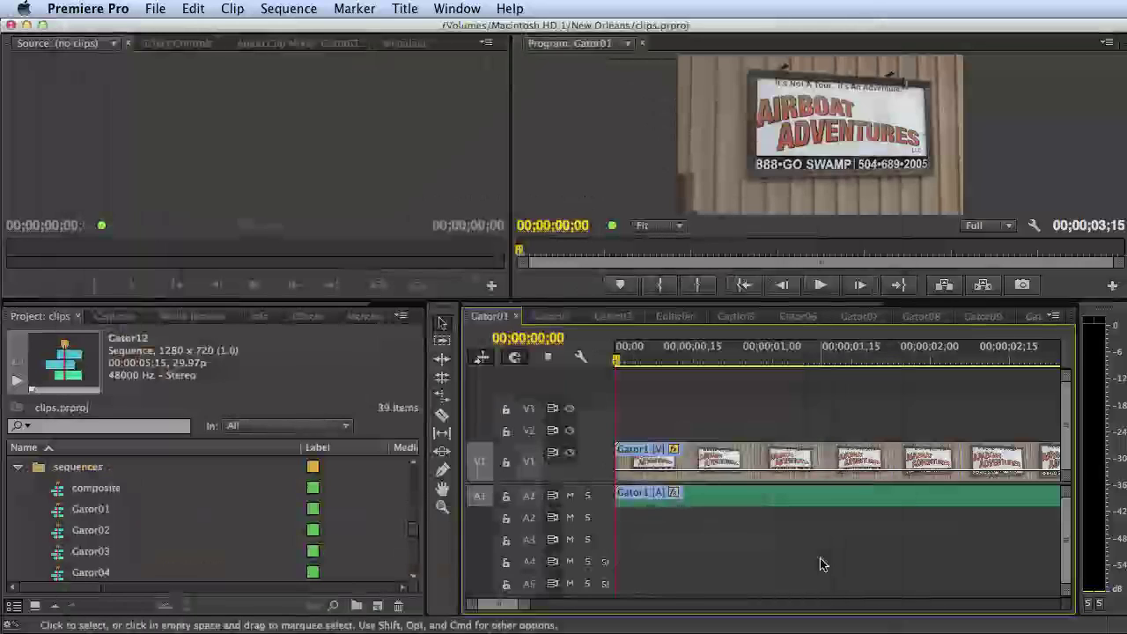
{"action": "left_click", "coordinate": [551, 316]}
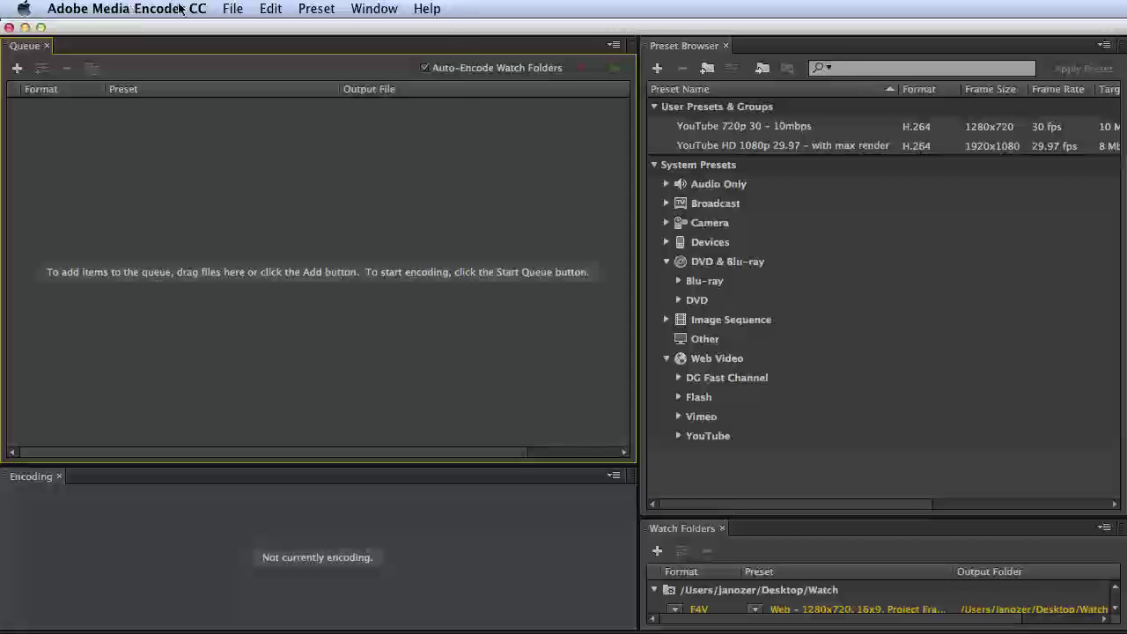
Step: Queue every Gator sequence from clips.prproj, Gator16 through the last, via Add Premiere Pro Sequence
{"action": "left_click", "coordinate": [233, 8]}
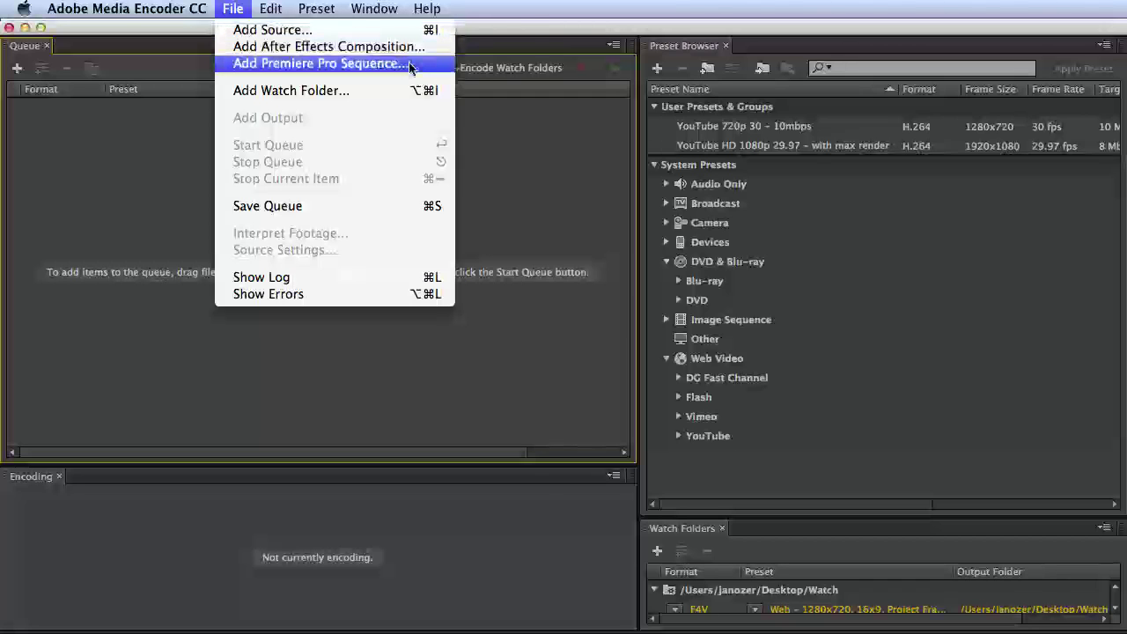
{"action": "left_click", "coordinate": [327, 71]}
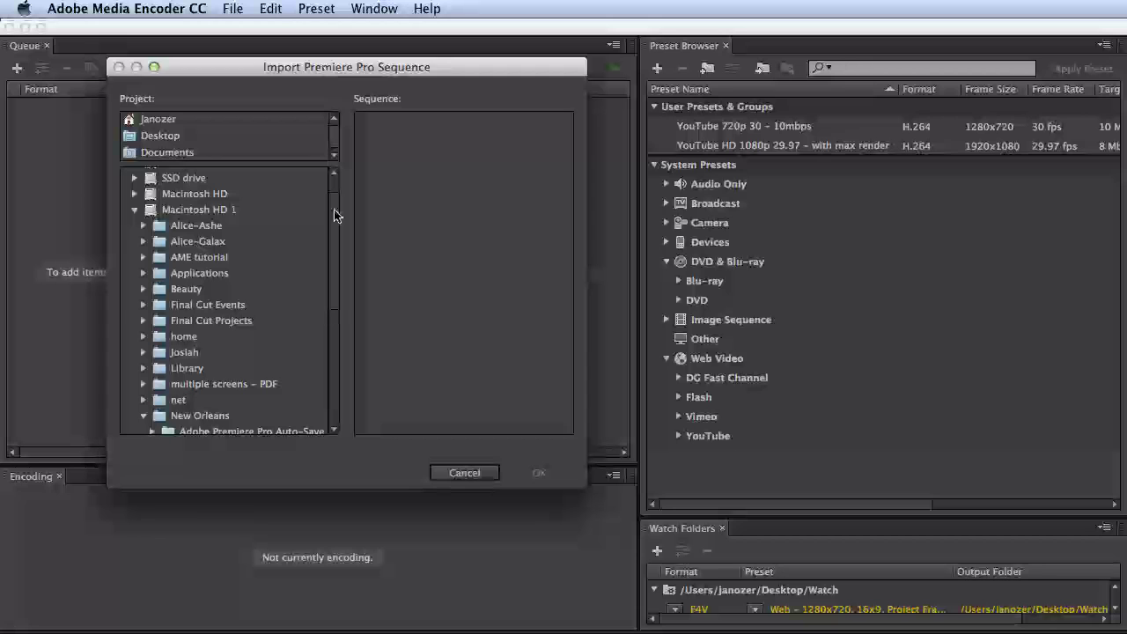
{"action": "left_click_drag", "start_coordinate": [333, 197], "coordinate": [336, 312]}
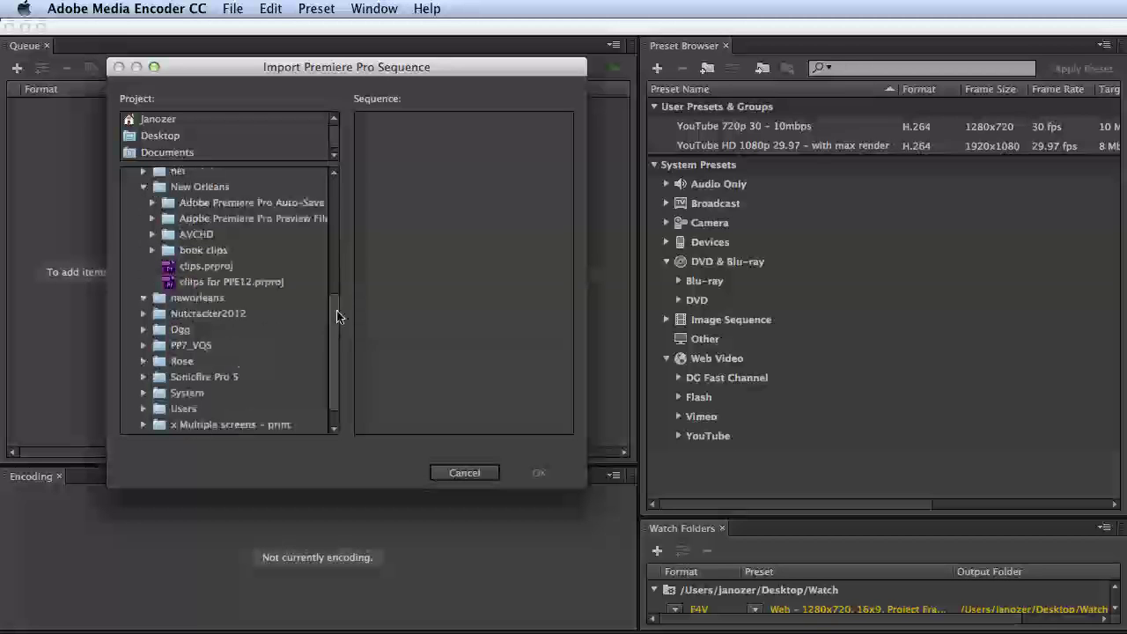
{"action": "left_click", "coordinate": [201, 270]}
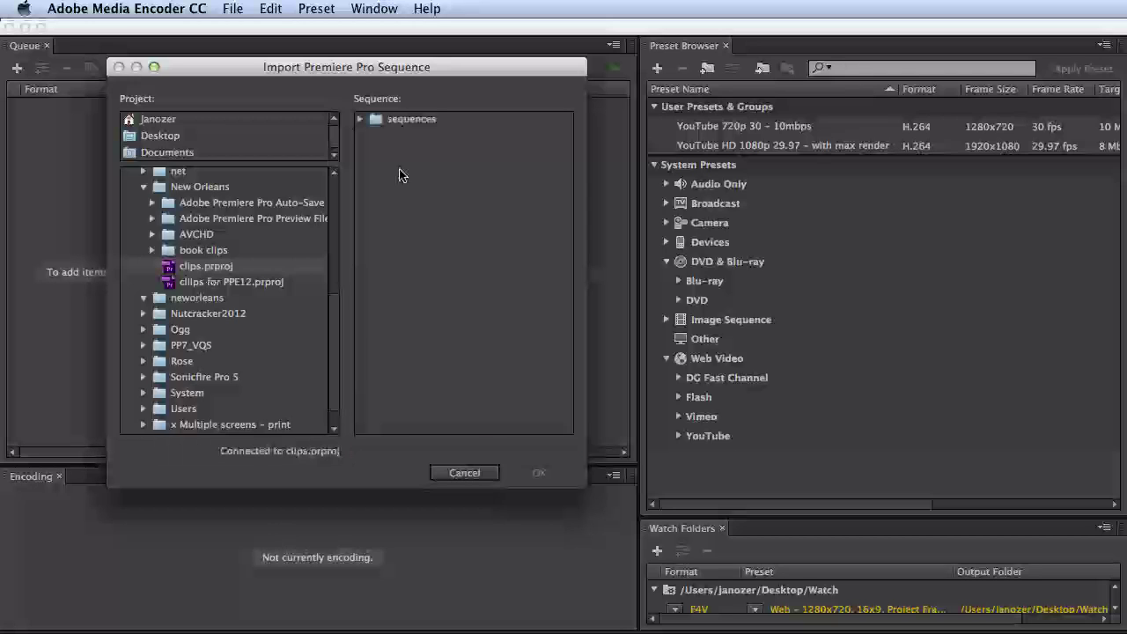
{"action": "left_click", "coordinate": [360, 118]}
{"action": "left_click", "coordinate": [406, 137]}
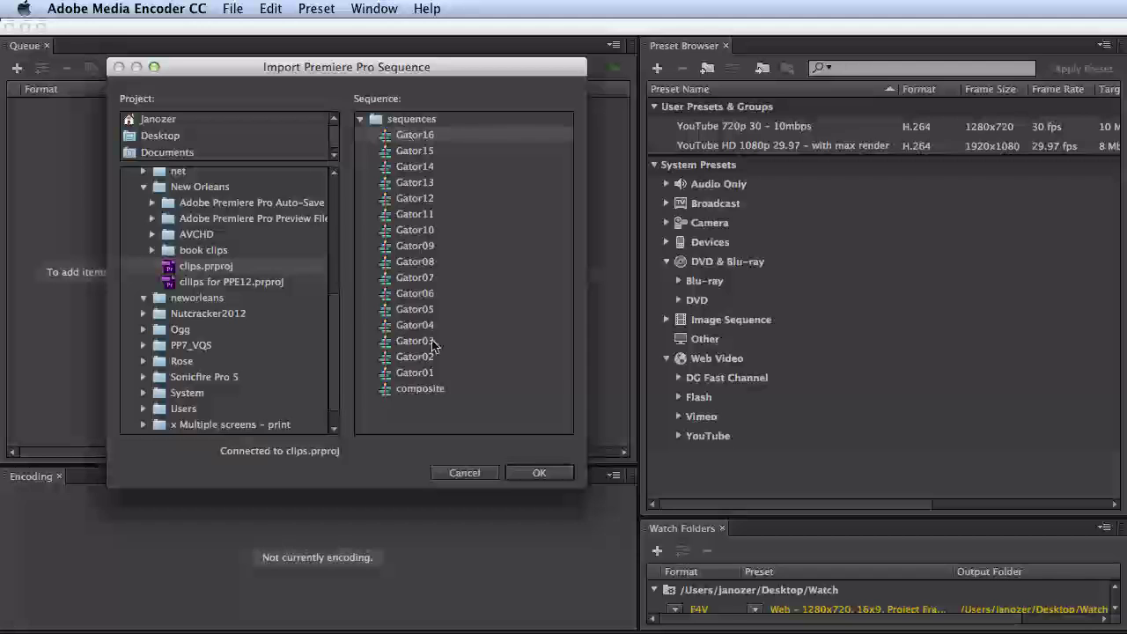
{"action": "left_click", "coordinate": [432, 388], "text": "shift"}
{"action": "left_click", "coordinate": [528, 477]}
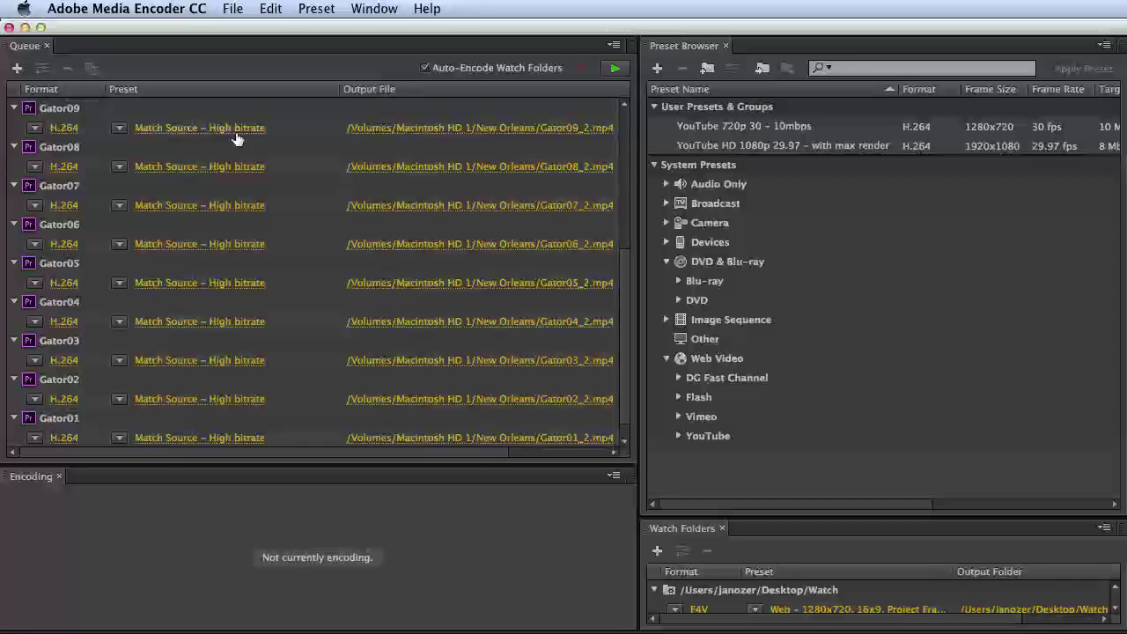
{"action": "mouse_move", "coordinate": [199, 128]}
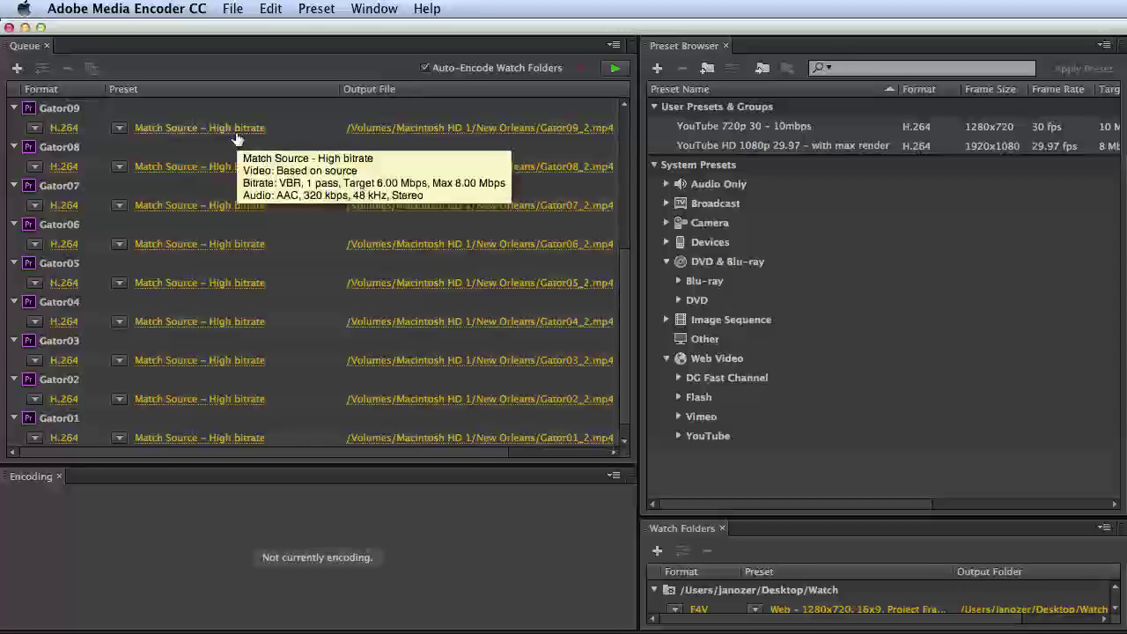
Step: Maximize the Queue panel with the backquote key and scroll to the top of the list
{"action": "key", "text": "grave"}
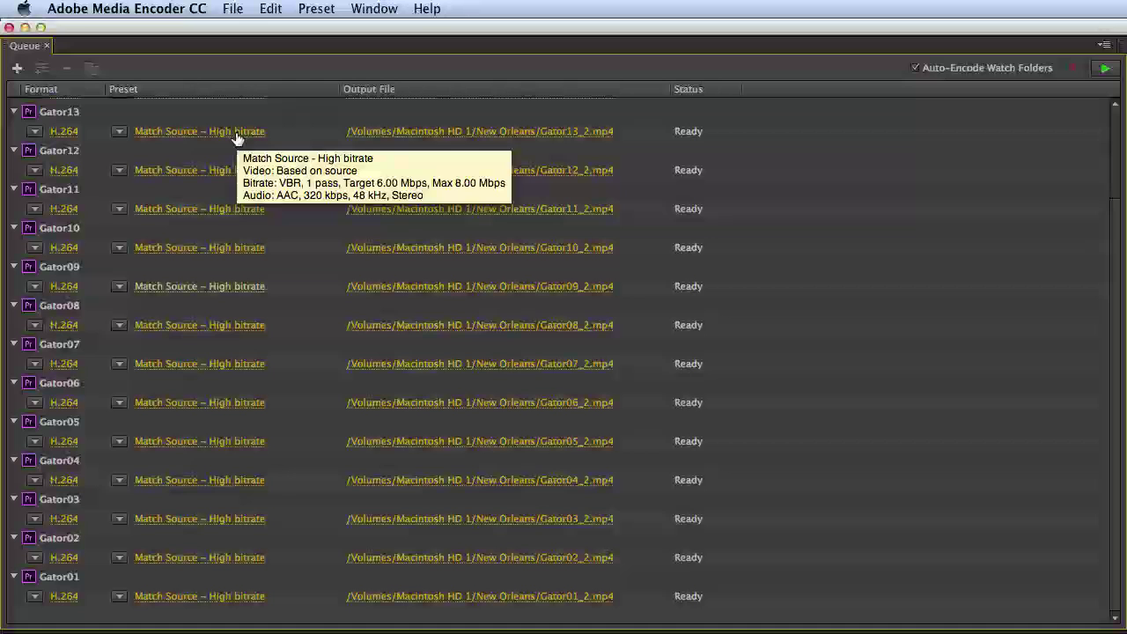
{"action": "scroll", "coordinate": [299, 123], "scroll_direction": "up", "scroll_amount": 3}
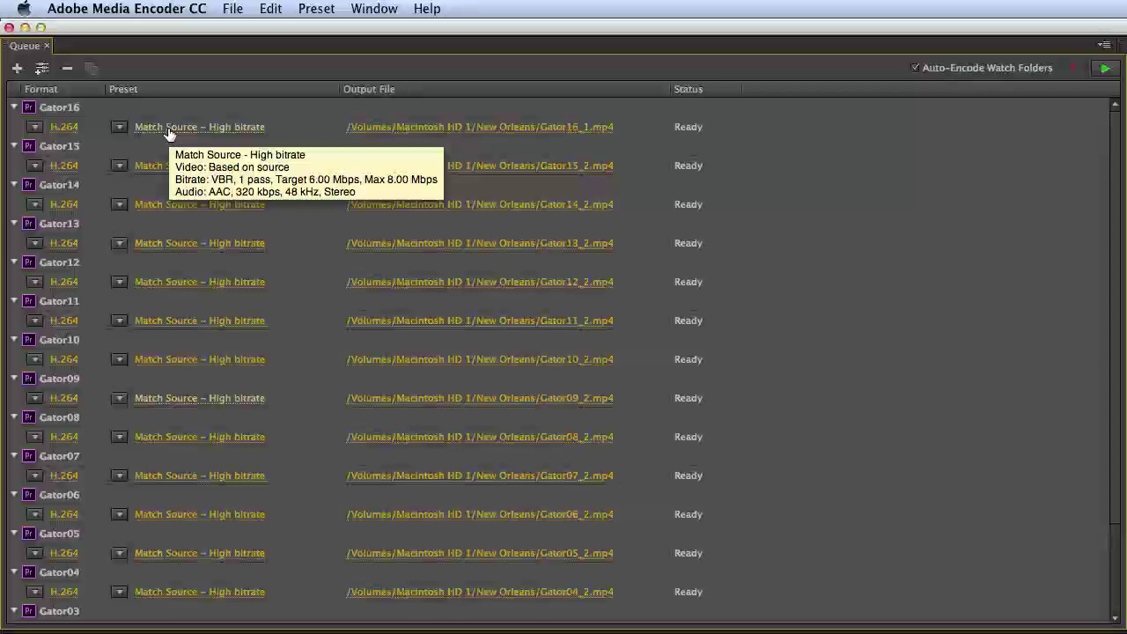
Step: Apply the YouTube 720p 30 – 10mbps preset to all queued Gator items
{"action": "left_click", "coordinate": [119, 126]}
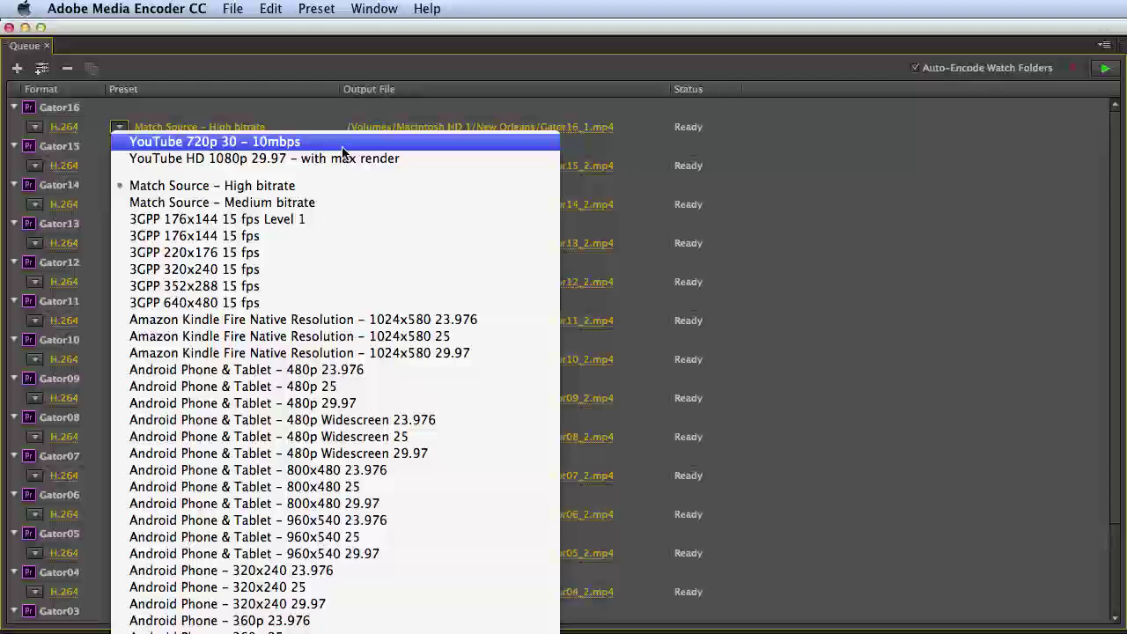
{"action": "left_click", "coordinate": [336, 143]}
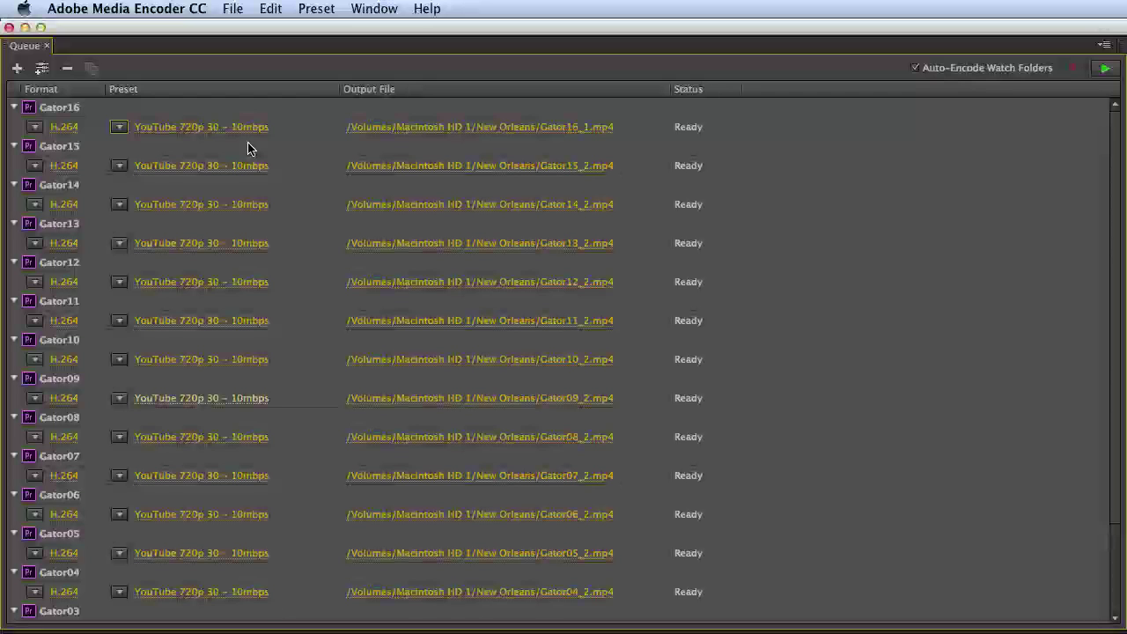
{"action": "left_click", "coordinate": [577, 132]}
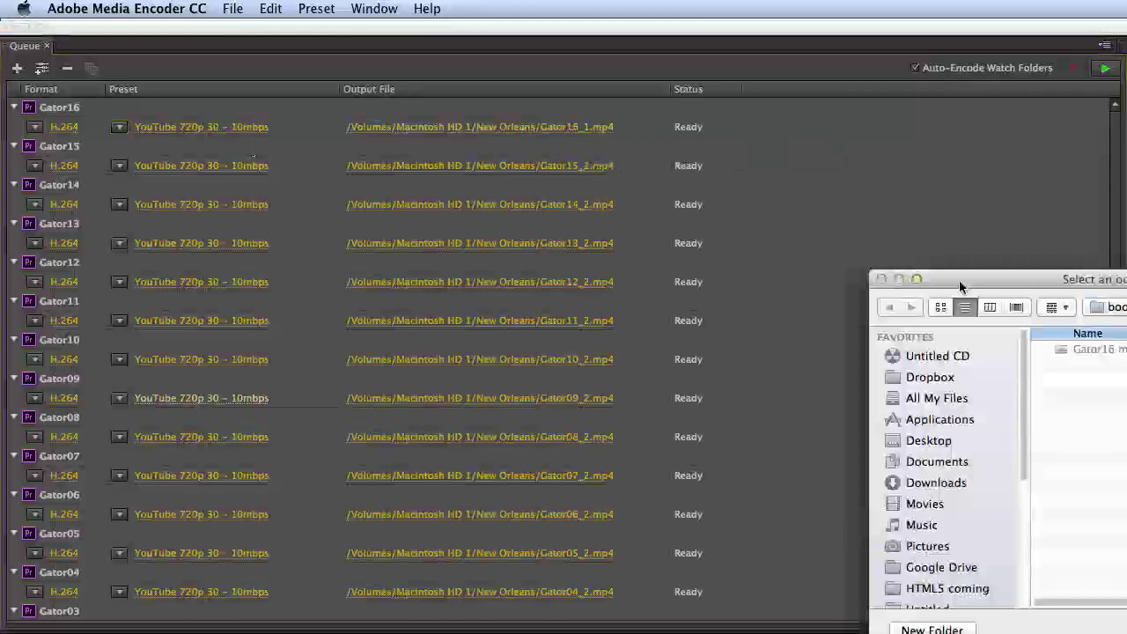
{"action": "left_click_drag", "start_coordinate": [959, 286], "coordinate": [242, 85]}
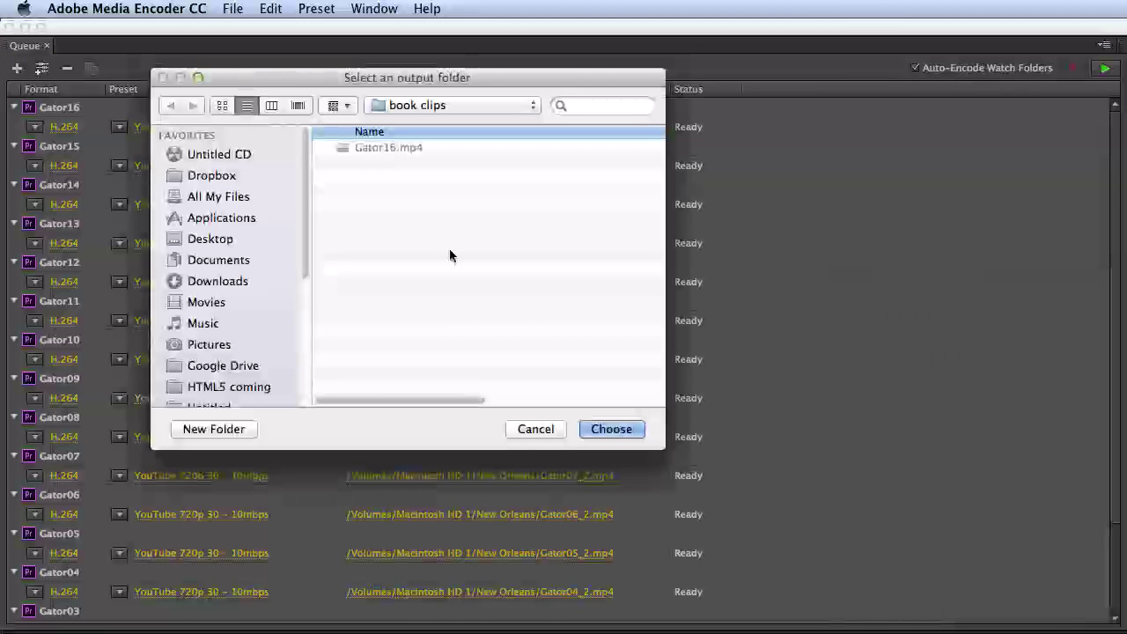
{"action": "left_click", "coordinate": [584, 434]}
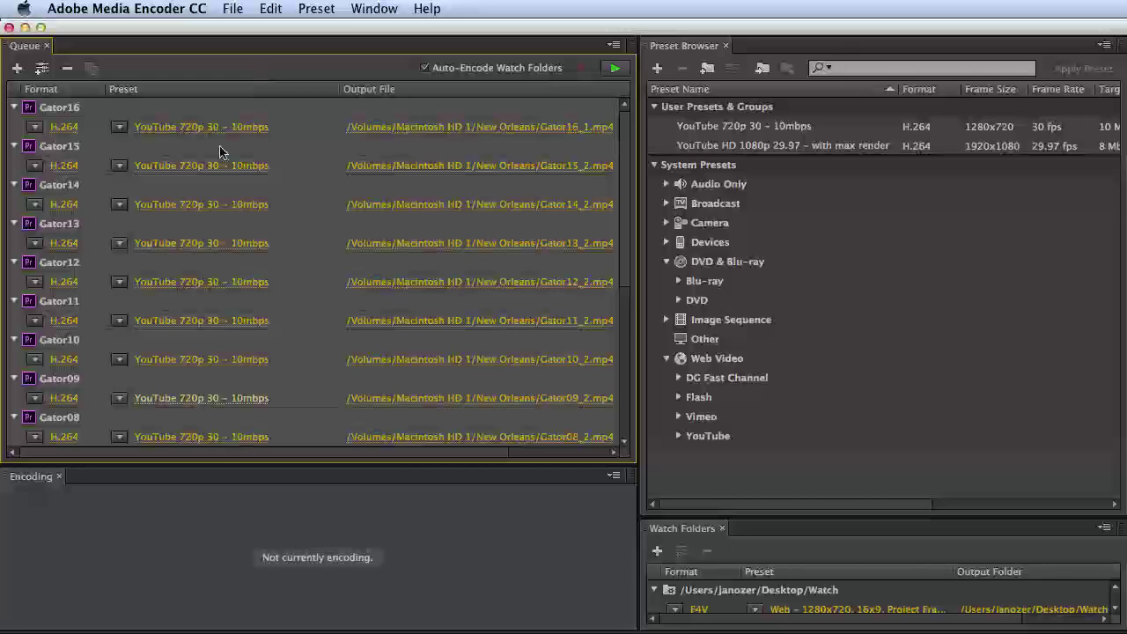
Step: Start encoding the queued Gator jobs with the Start Queue button
{"action": "left_click", "coordinate": [615, 70]}
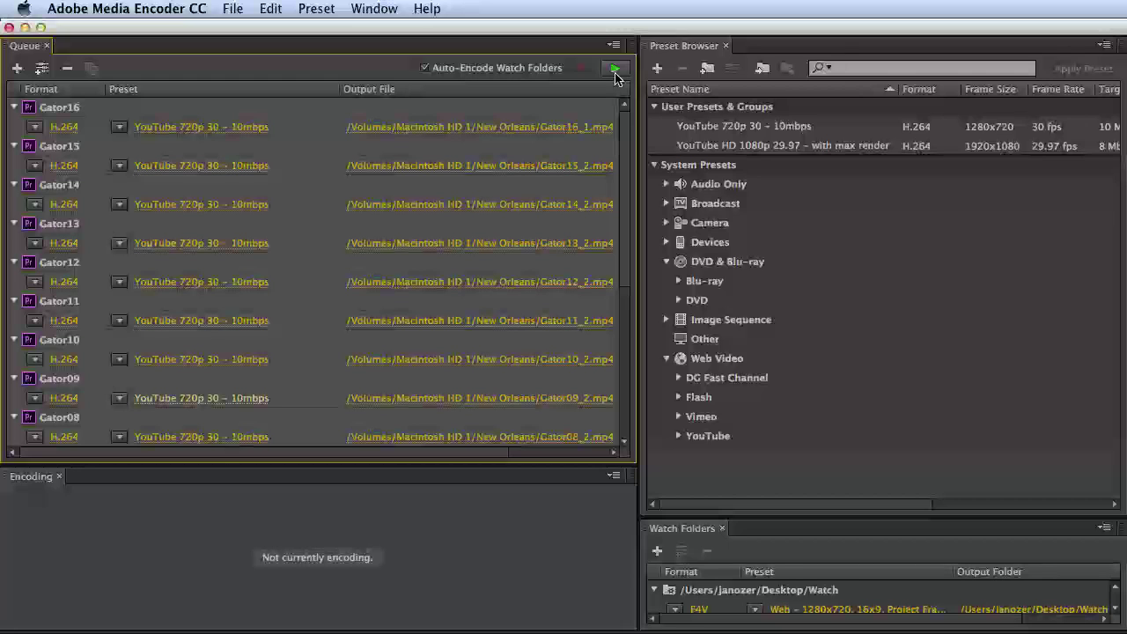